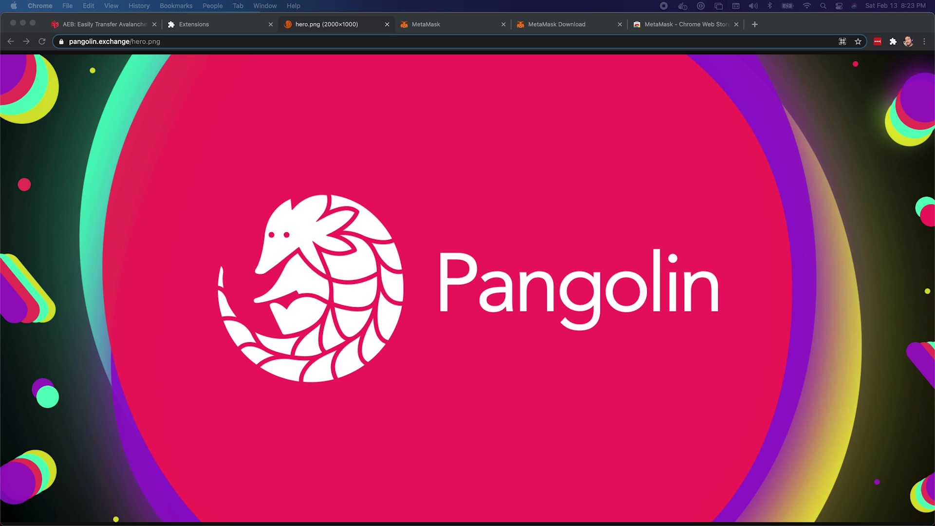
Browse the metamask.io homepage, then move on to the MetaMask Download tab.
left_click(571, 177)
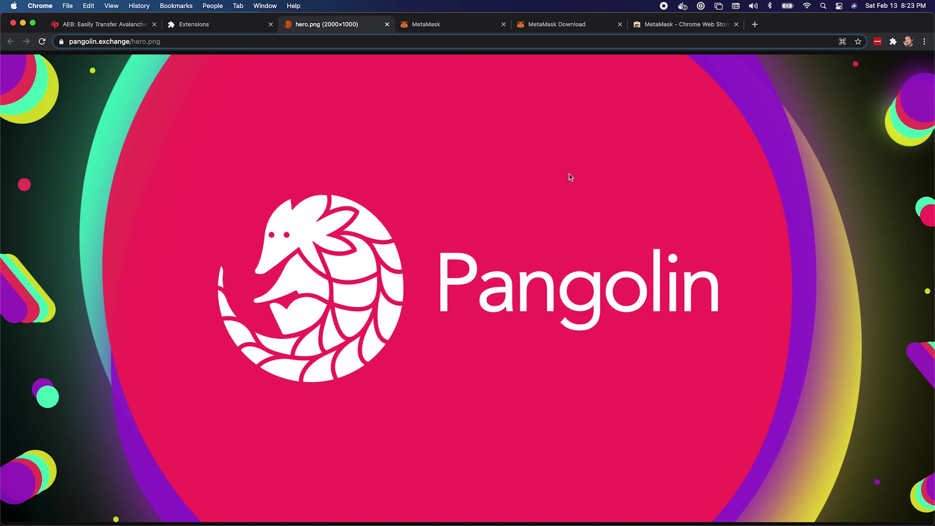
key("ctrl+Tab")
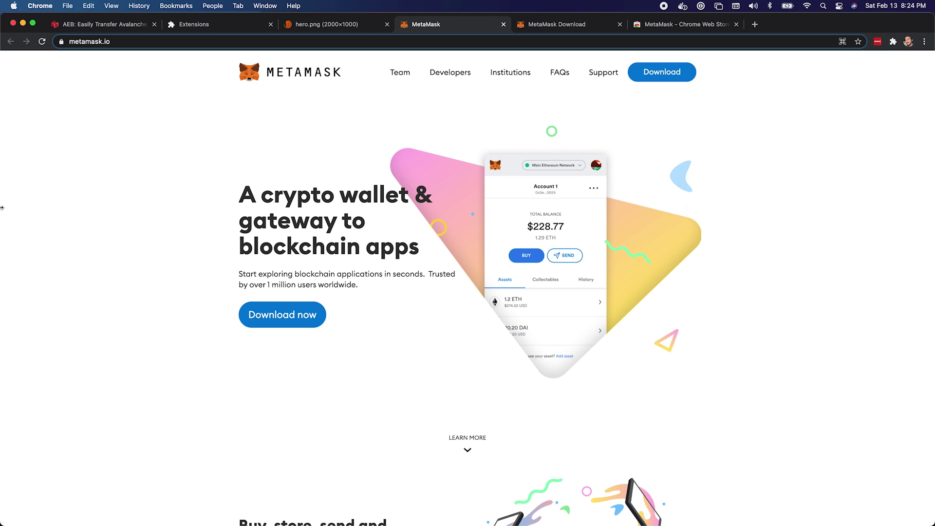
scroll(363, 243, "down", 3)
scroll(363, 246, "down", 6)
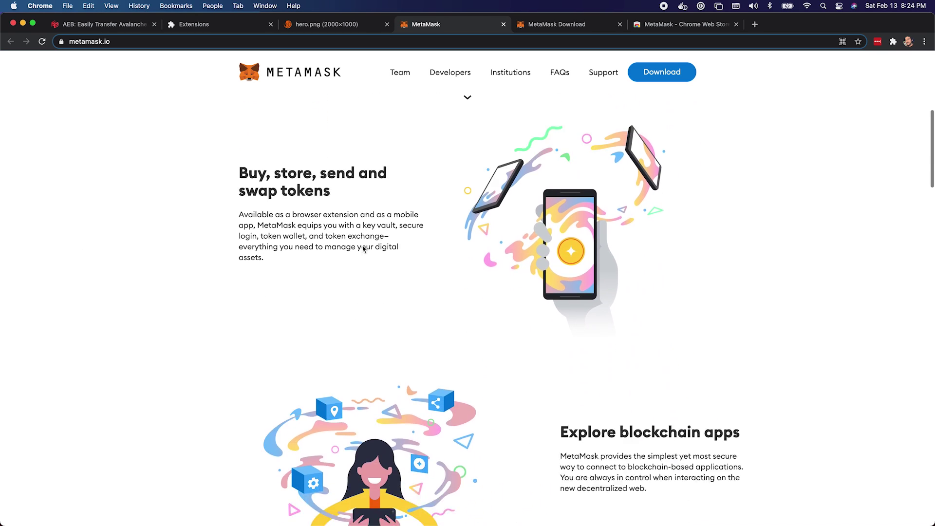
scroll(363, 253, "up", 1)
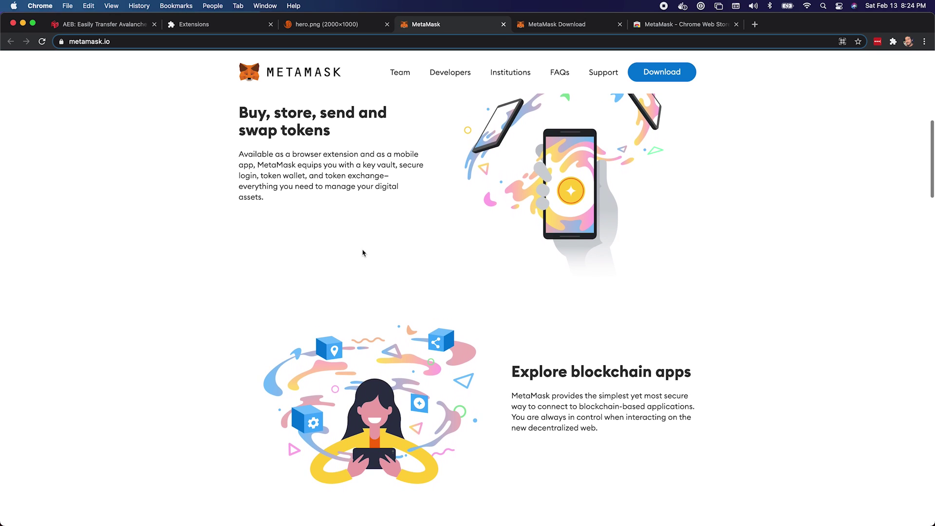
scroll(363, 253, "up", 1)
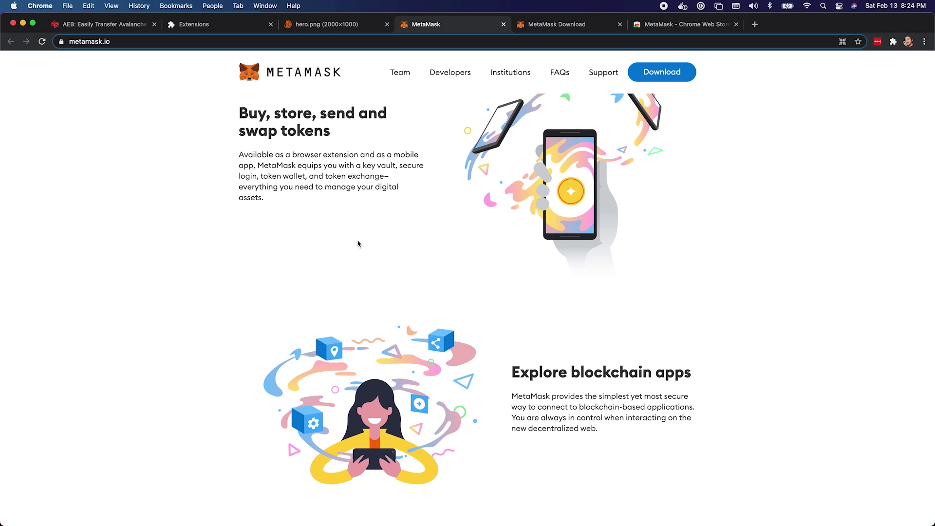
key("ctrl+Tab")
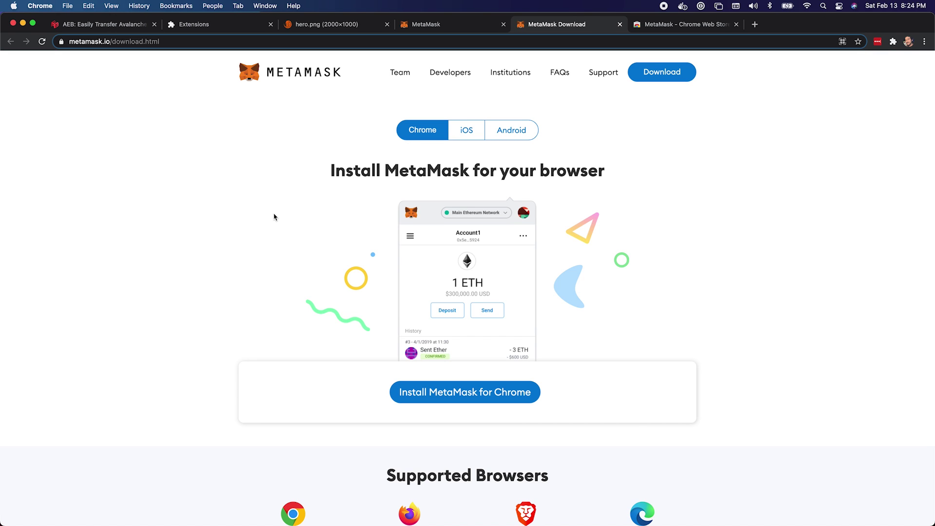
Add the MetaMask extension to Chrome from its Chrome Web Store listing.
key("ctrl+Tab")
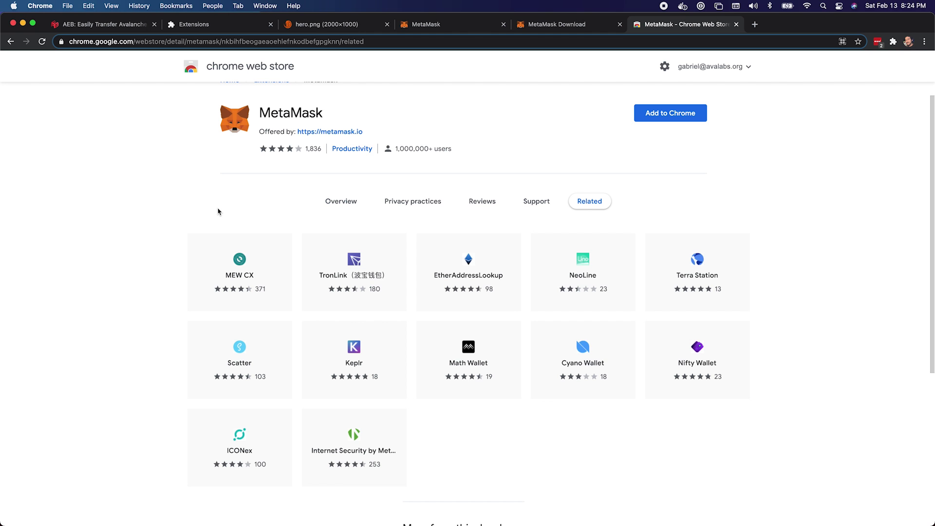
left_click(693, 117)
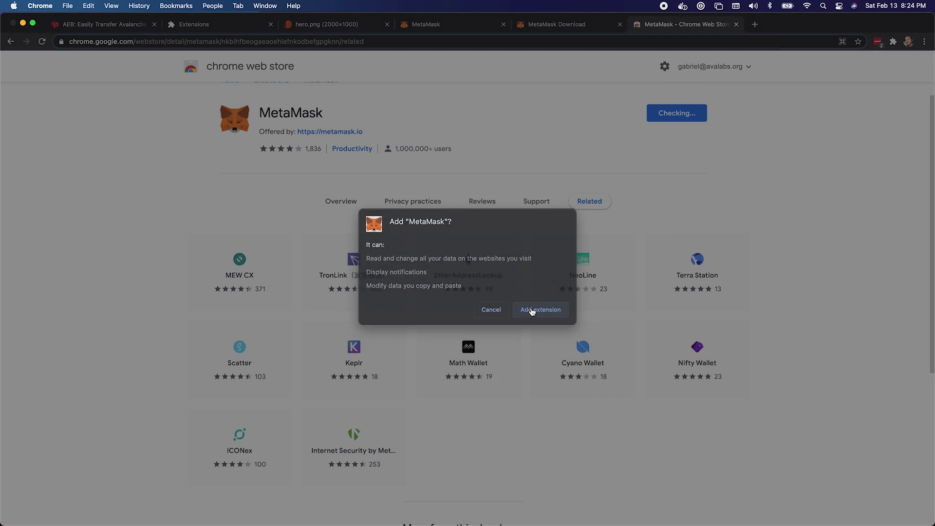
left_click(538, 311)
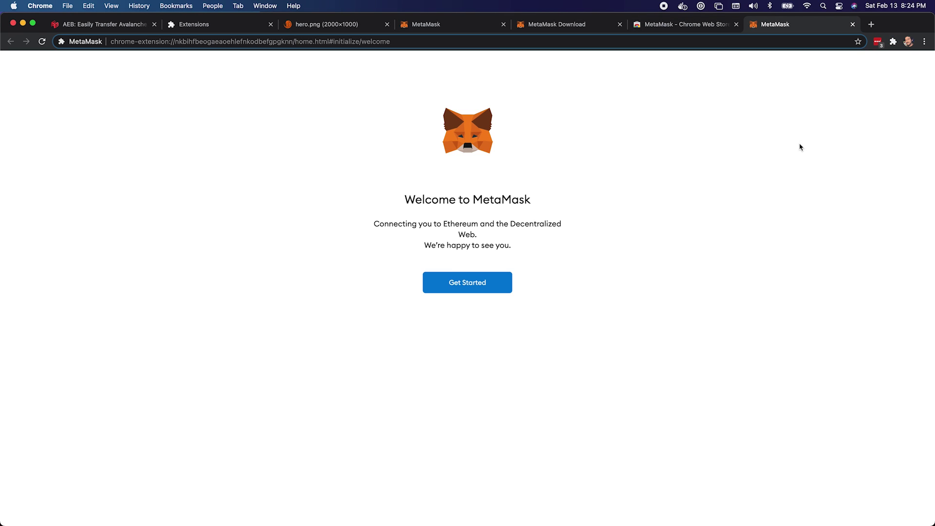
Start MetaMask setup by choosing to import an existing wallet and declining usage data.
left_click(477, 283)
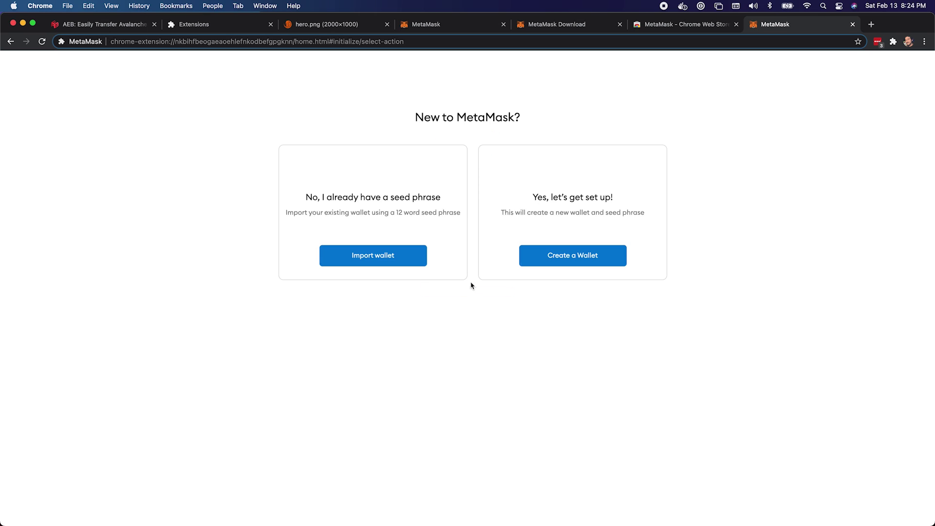
left_click(398, 260)
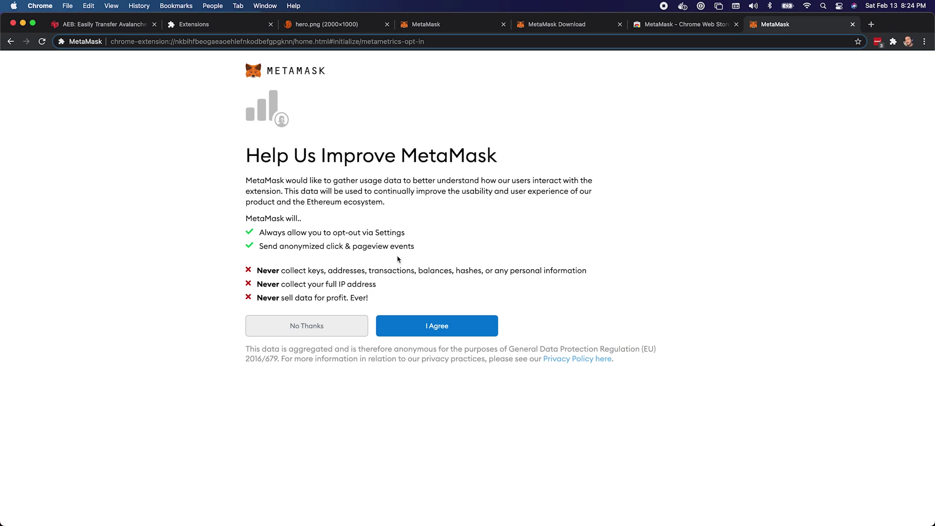
left_click(332, 325)
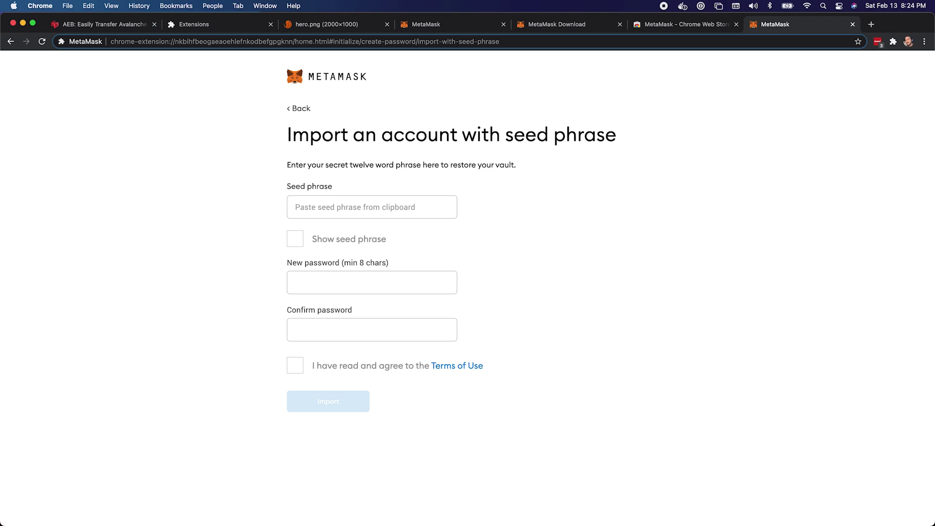
key("super+shift+5")
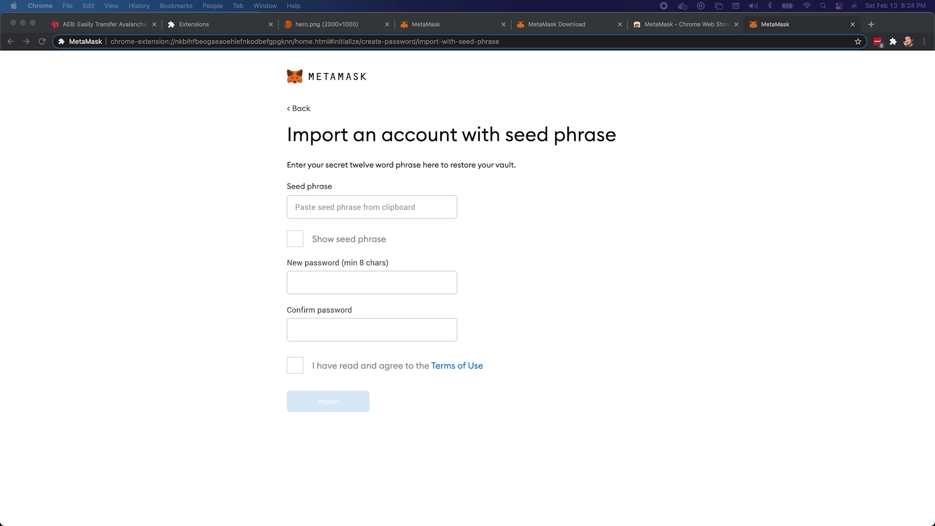
Paste the seed phrase, set and confirm a new password, and accept the Terms of Use.
left_click(324, 207)
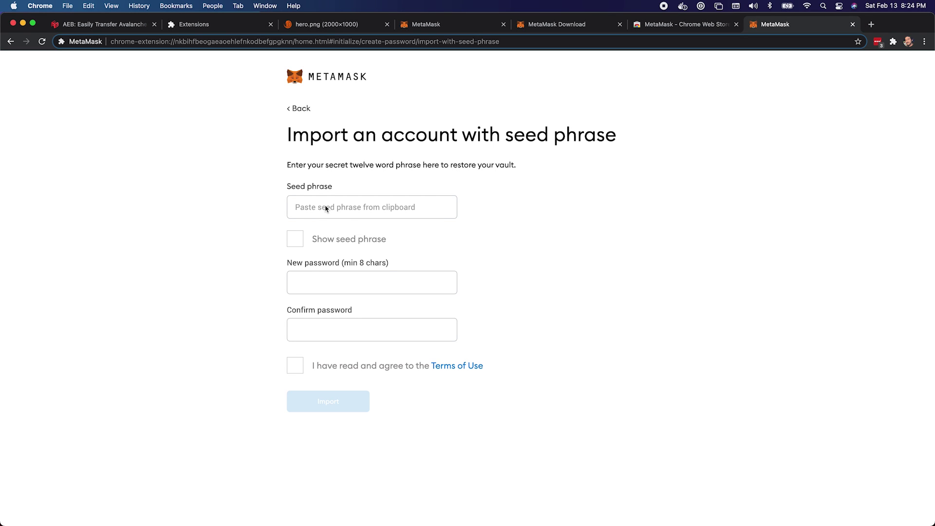
key("super+v")
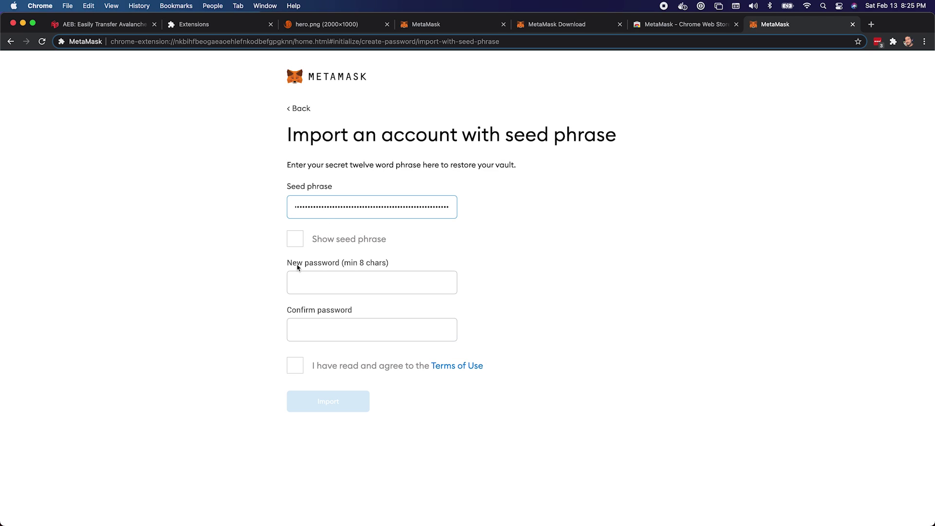
left_click(325, 276)
type("••••••••")
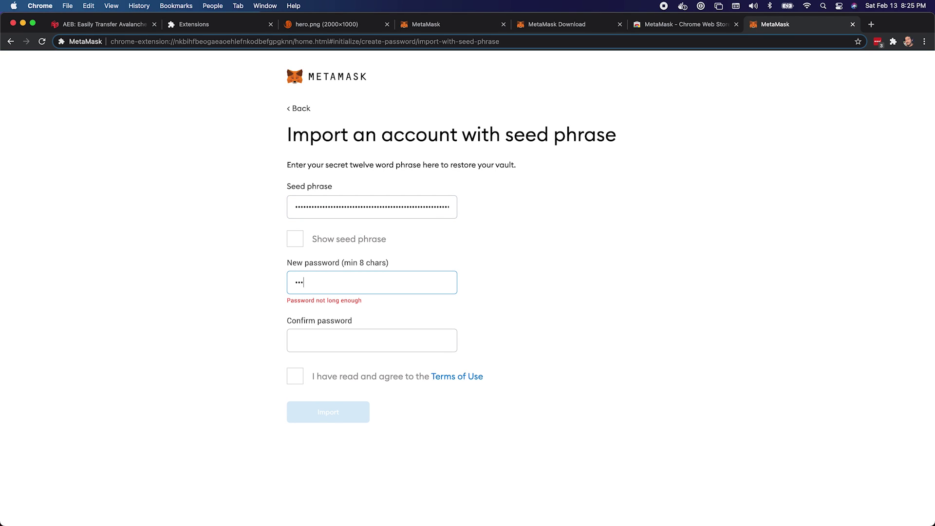
key("Tab")
type("••••••••")
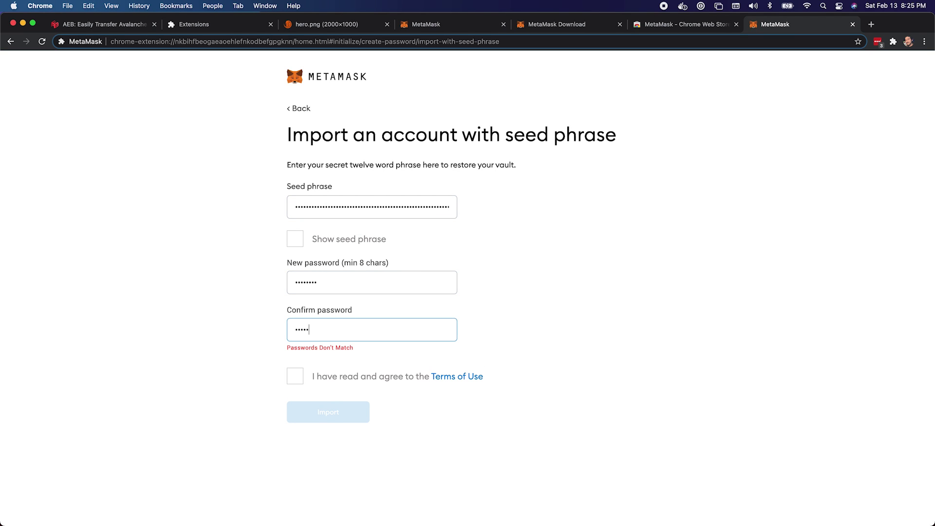
left_click(295, 365)
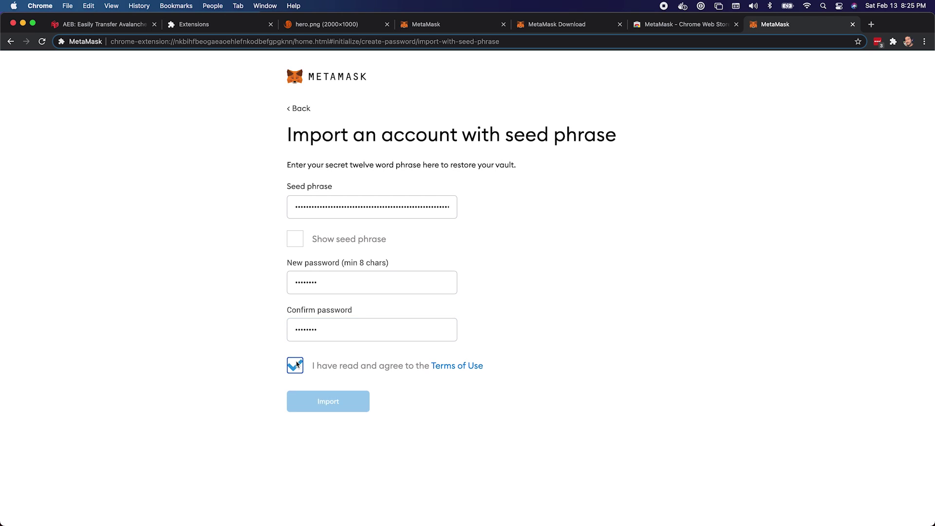
Import the wallet, finish setup, dismiss the swap notice, and open a Custom RPC network form.
left_click(334, 401)
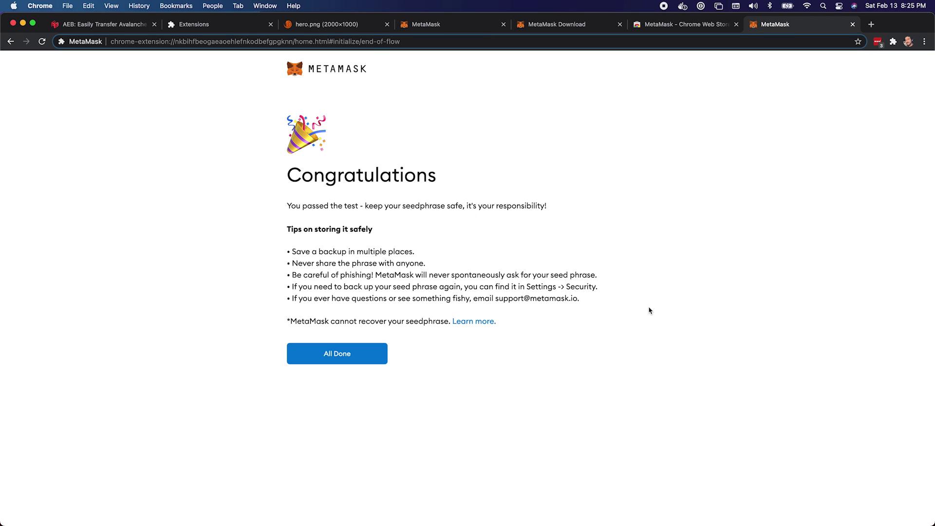
left_click(345, 363)
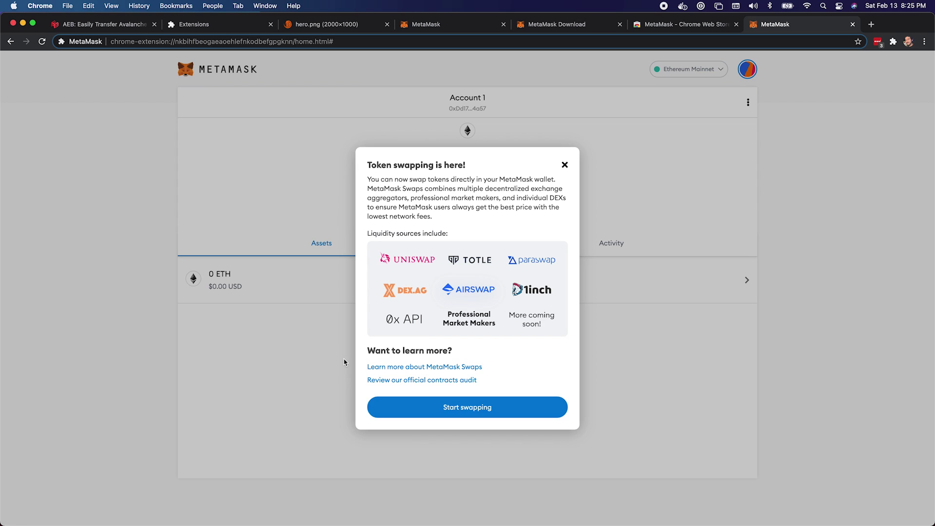
left_click(564, 165)
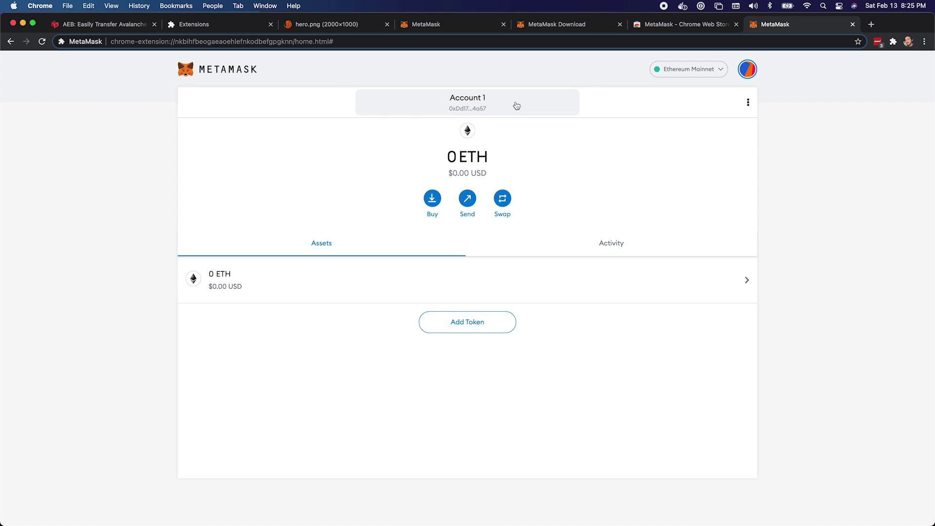
left_click(681, 68)
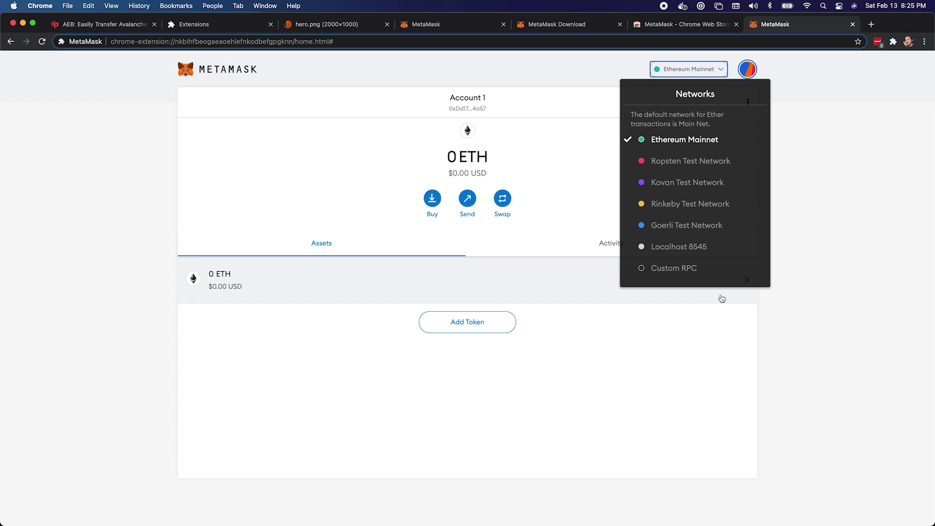
left_click(690, 273)
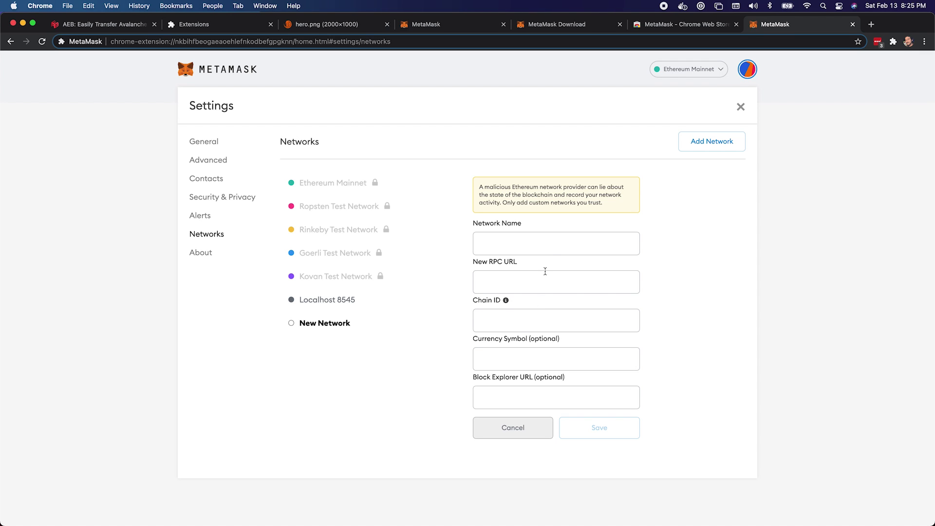
Fill in network name Avalanche C-Chain, the Avalanche RPC URL, and chain ID 0xa86a.
left_click(553, 245)
left_click(553, 245)
left_click(529, 267)
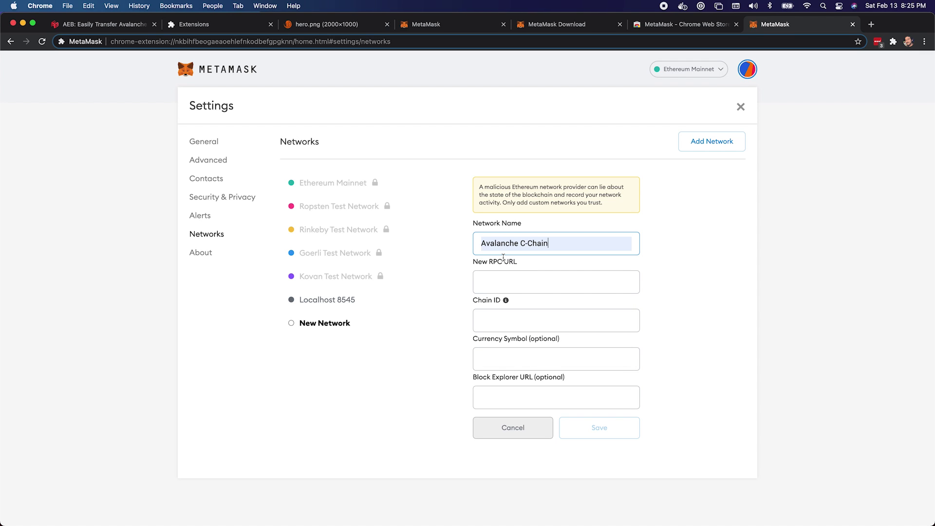
left_click(531, 286)
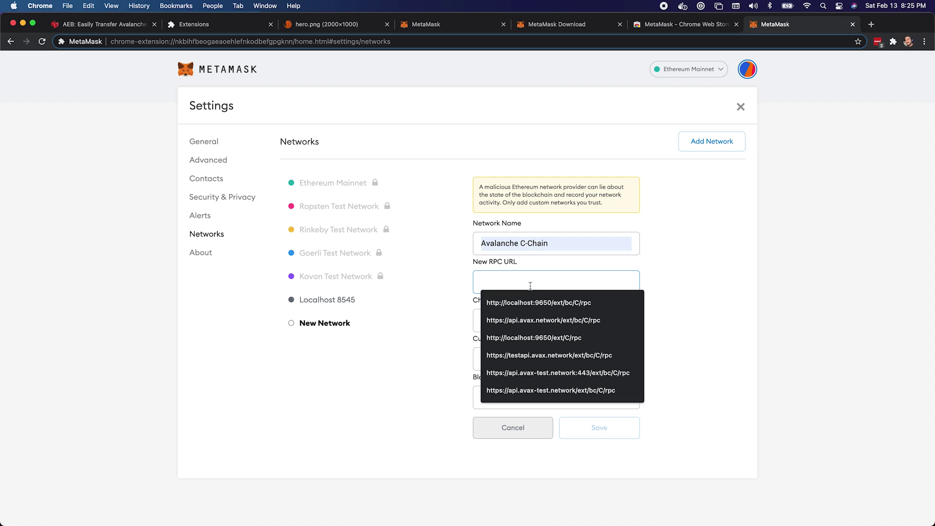
left_click(531, 322)
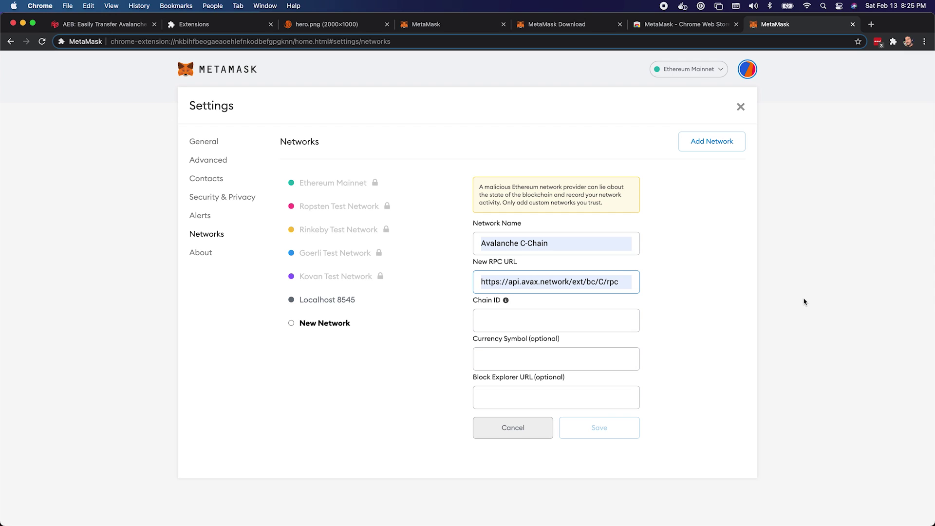
left_click(563, 319)
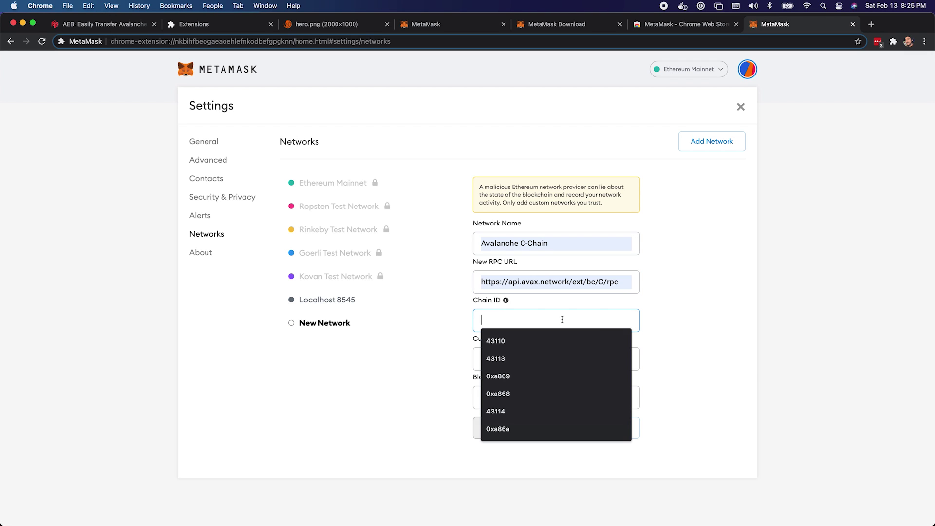
left_click(504, 433)
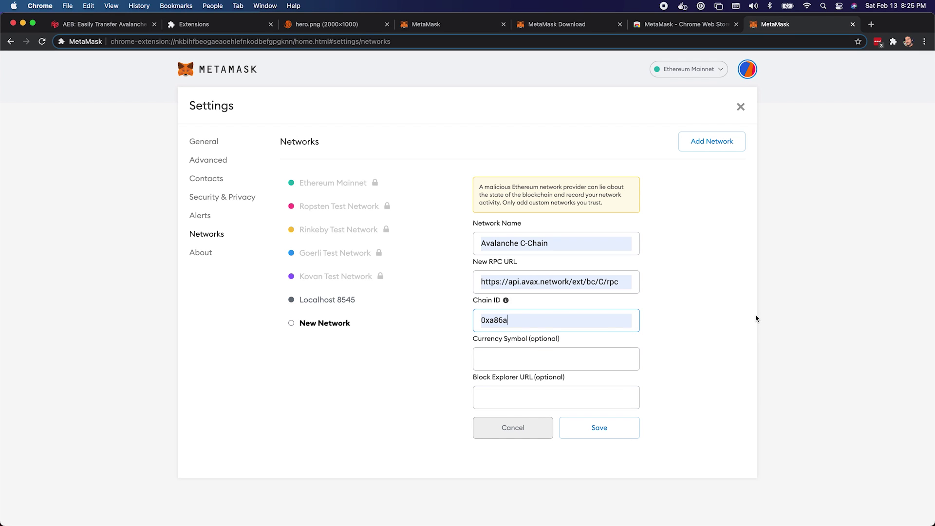
left_click(533, 358)
left_click(507, 398)
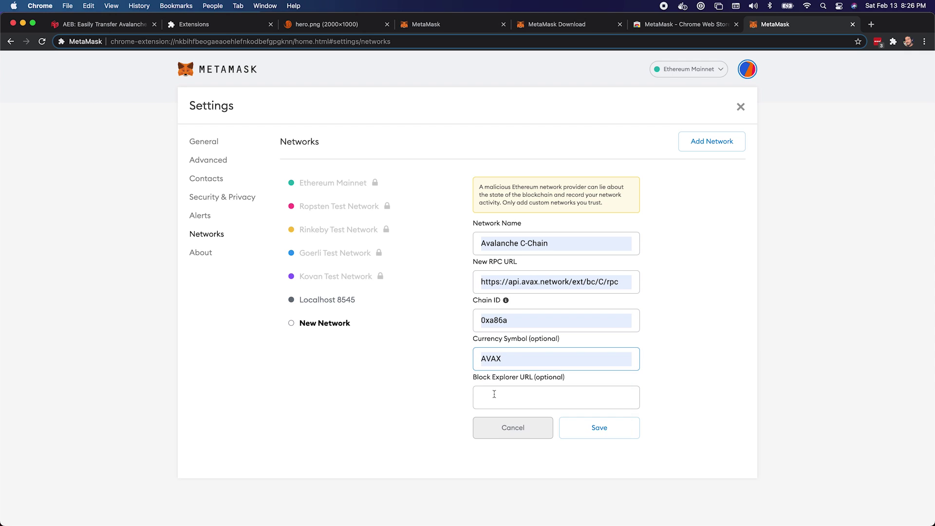
left_click(494, 395)
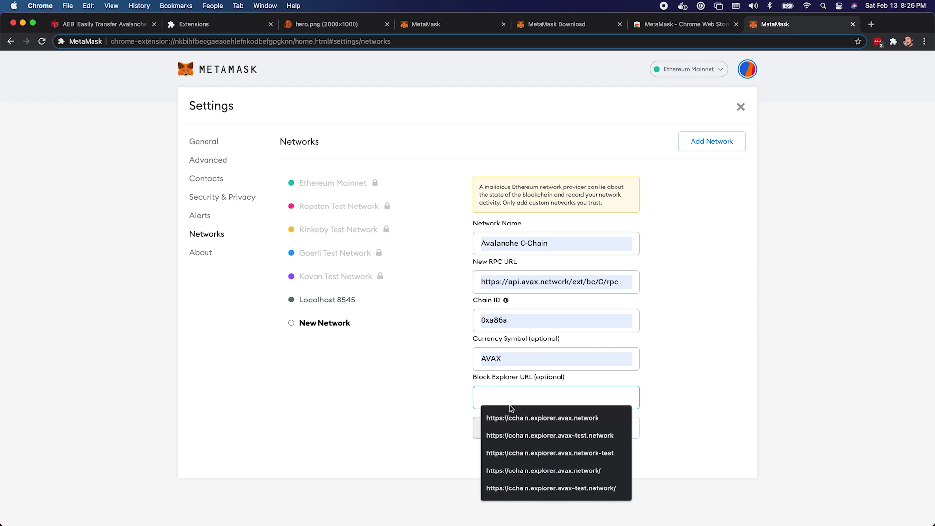
left_click(530, 420)
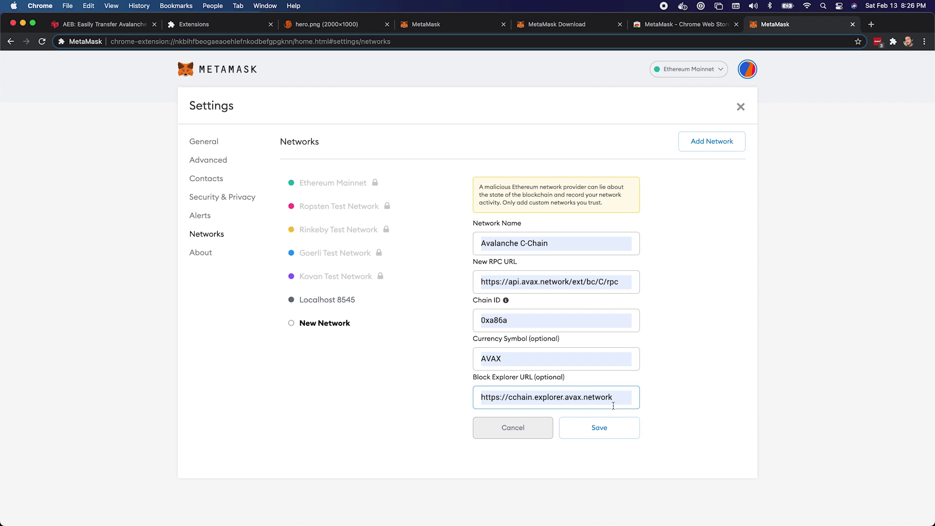
left_click(616, 424)
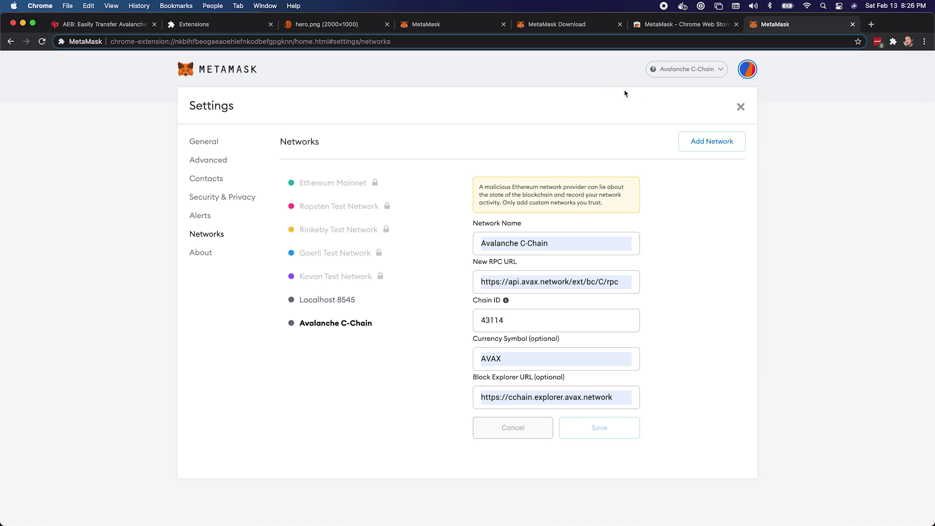
Close Settings and enter the PNG token's contract address as a custom token.
left_click(741, 107)
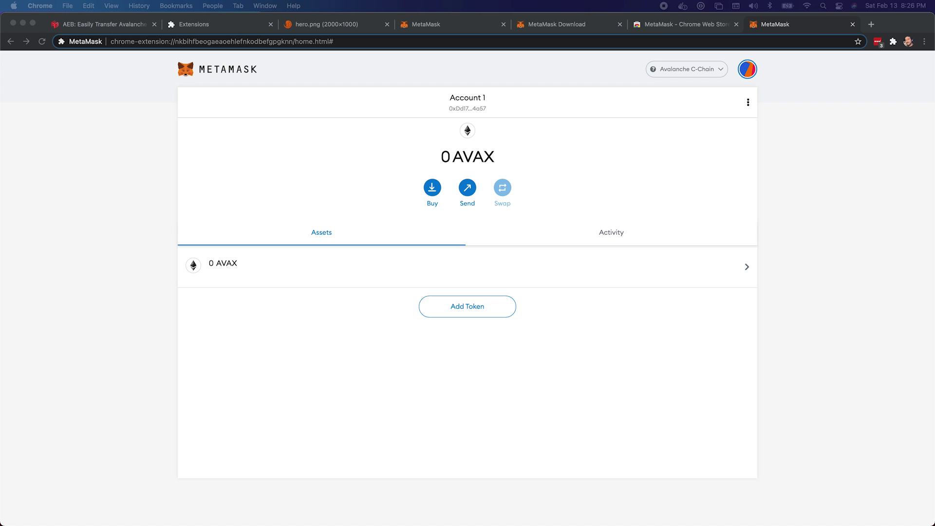
left_click(604, 379)
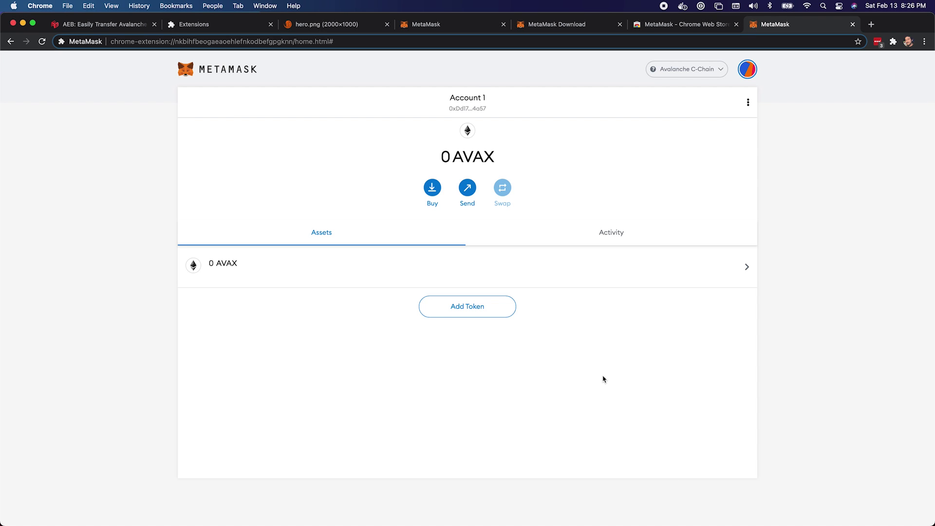
left_click(466, 308)
left_click(462, 132)
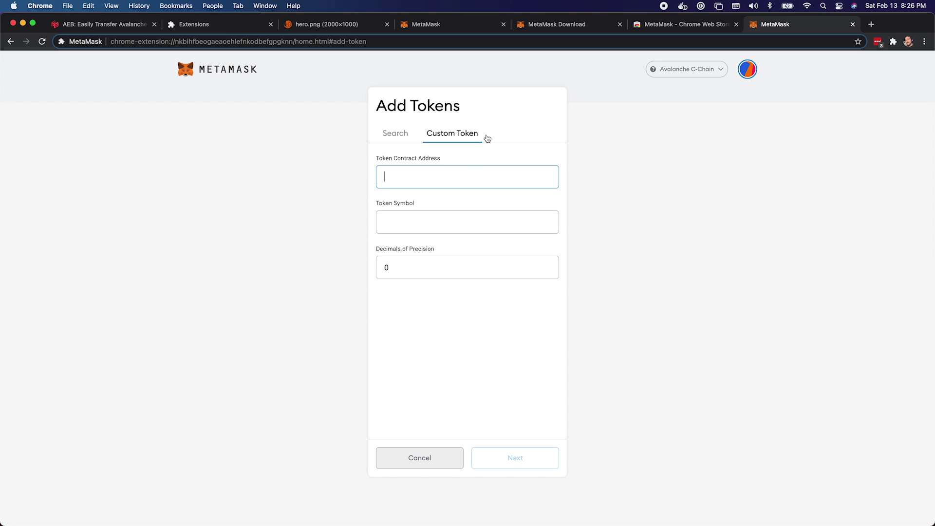
left_click(452, 174)
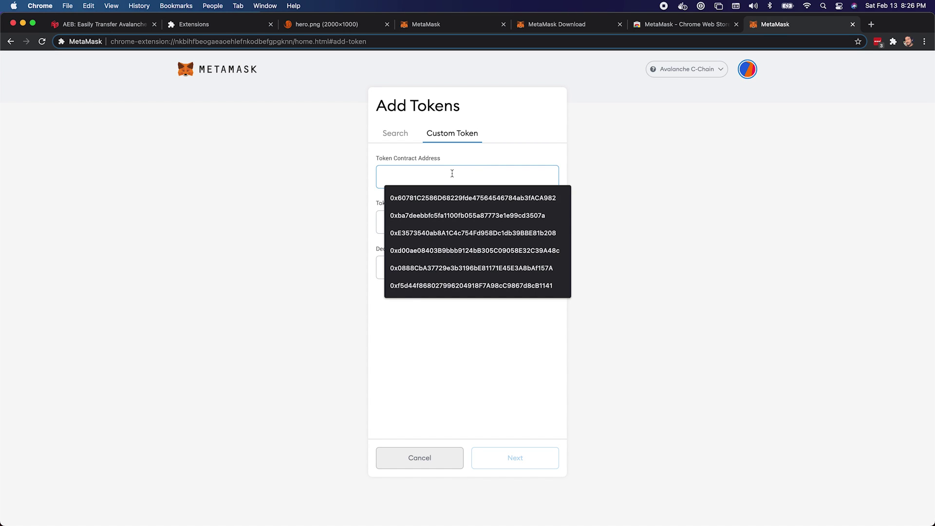
key("super+v")
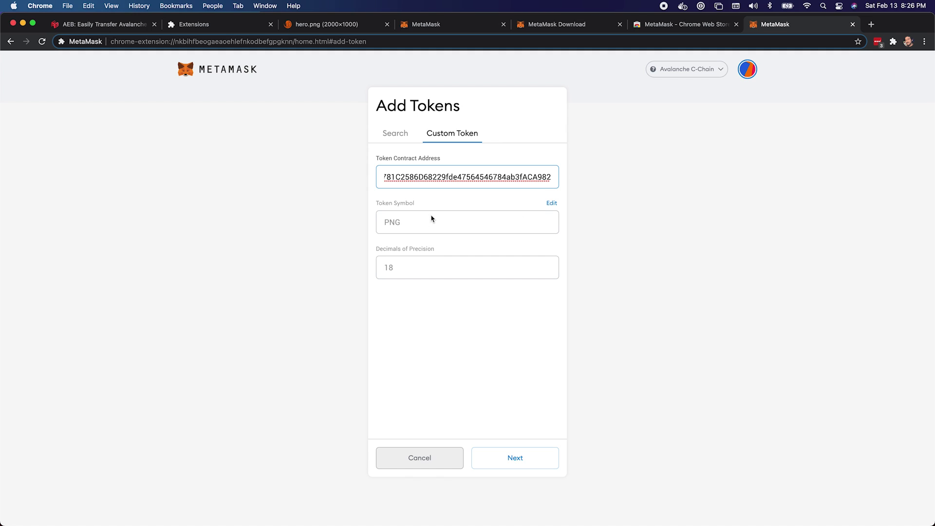
left_click(433, 227)
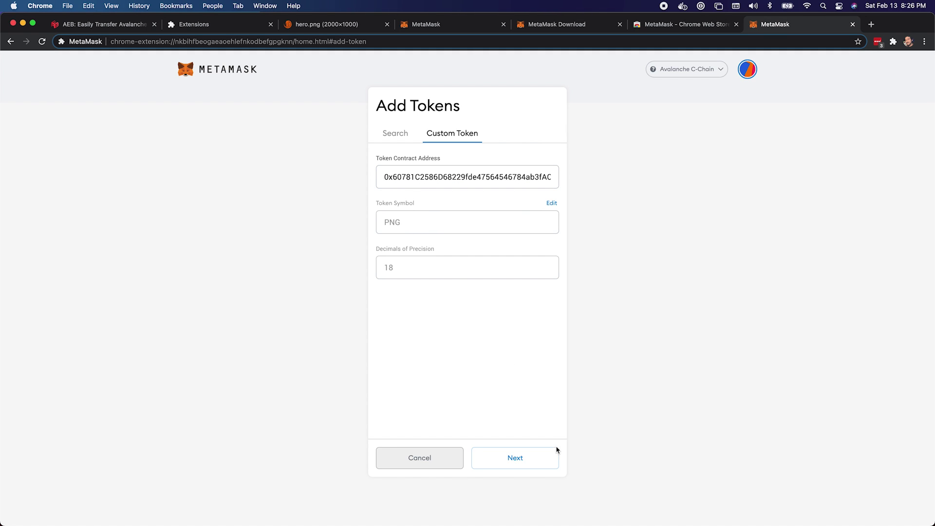
Confirm adding the PNG token to the account, then bring up the Avalanche Wallet window.
left_click(542, 460)
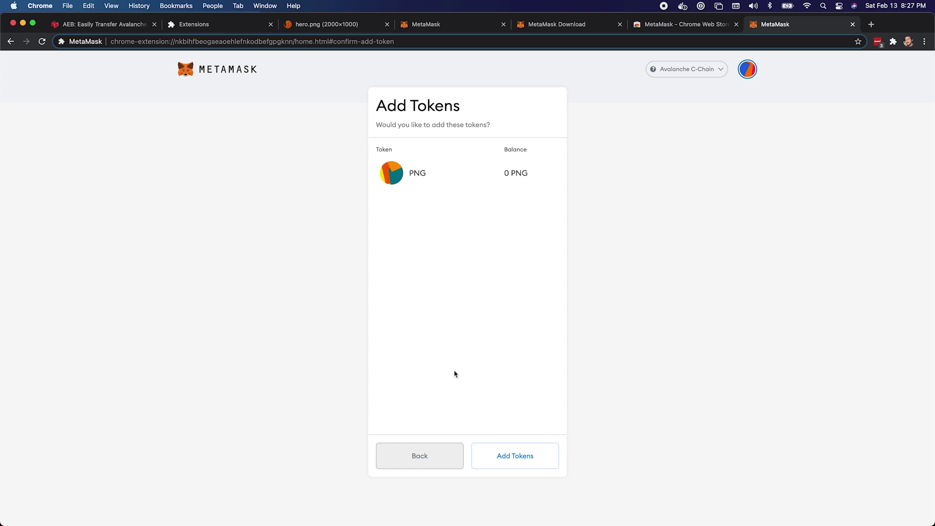
left_click(515, 462)
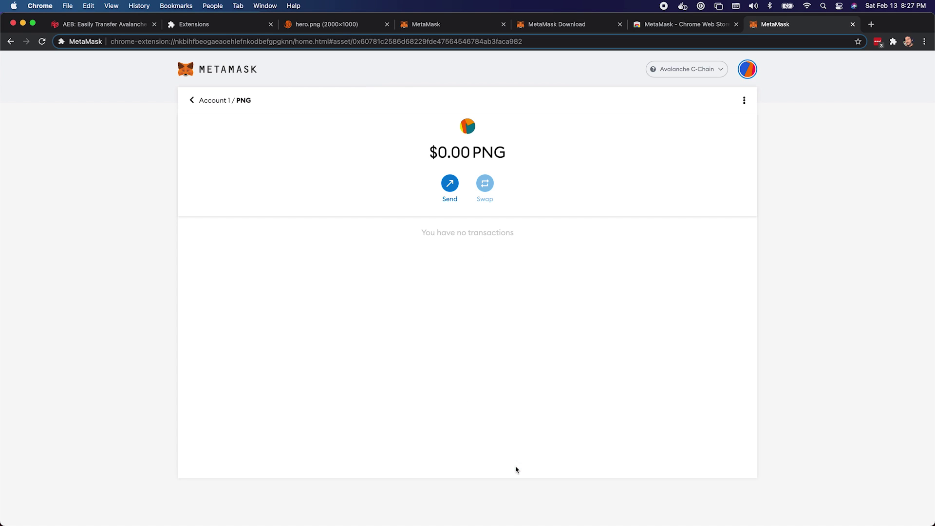
left_click(213, 102)
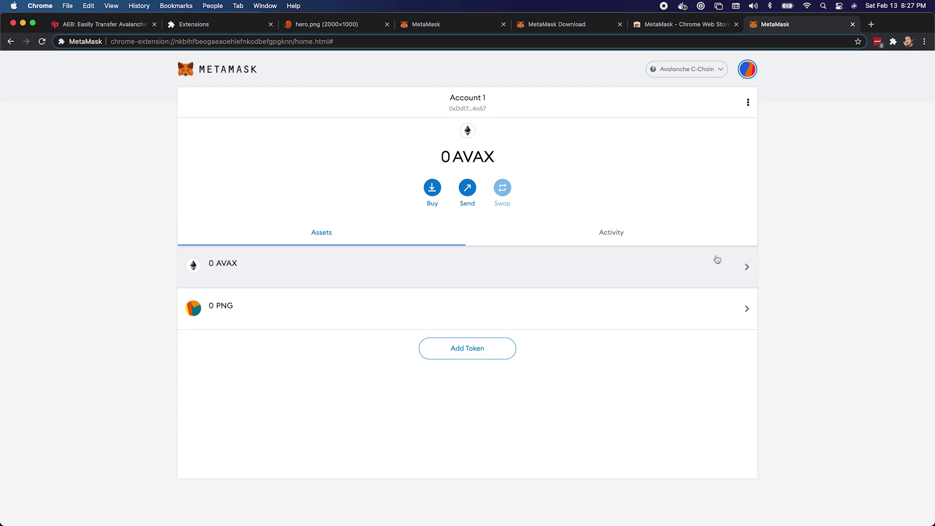
key("super+grave")
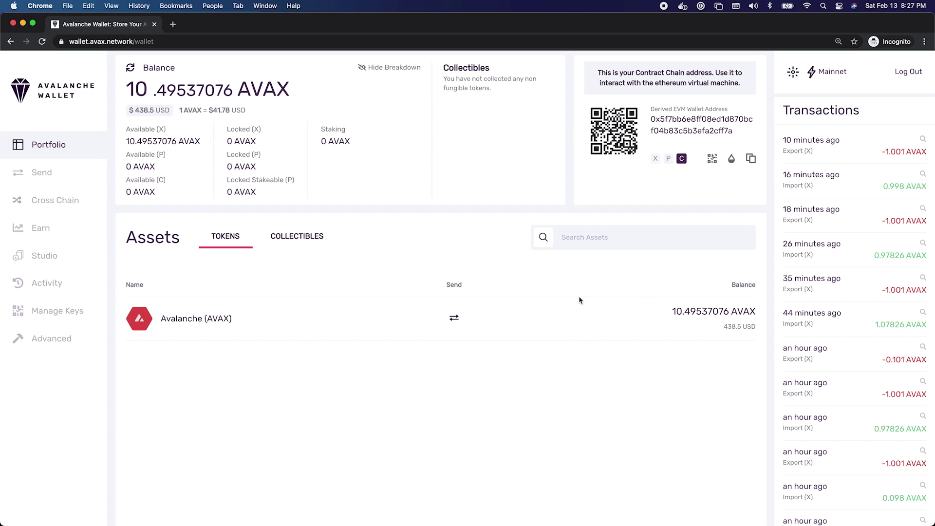
Refresh the Portfolio balance, showing 10.49537076 AVAX on the X-Chain.
left_click(130, 68)
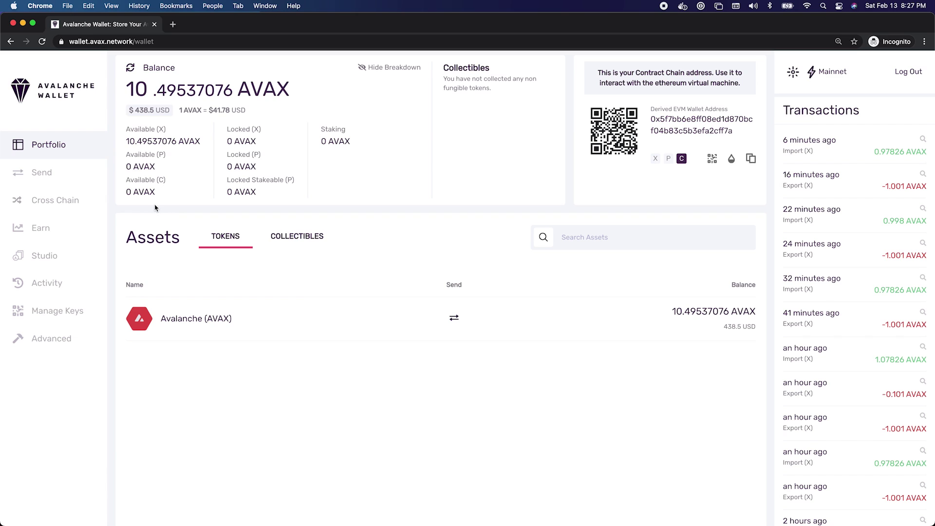
Transfer 1 AVAX from the X-Chain to the C-Chain with a Cross Chain transfer.
left_click(33, 210)
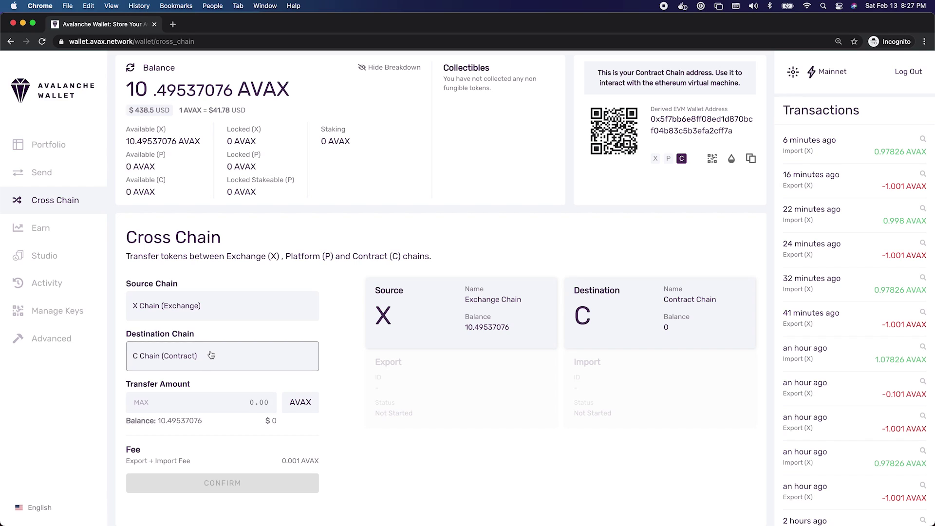
left_click(243, 402)
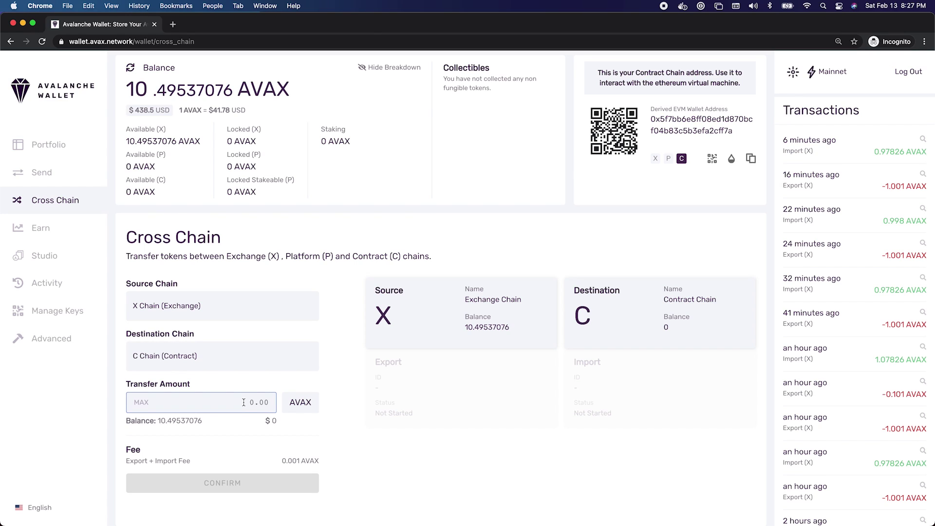
type("1")
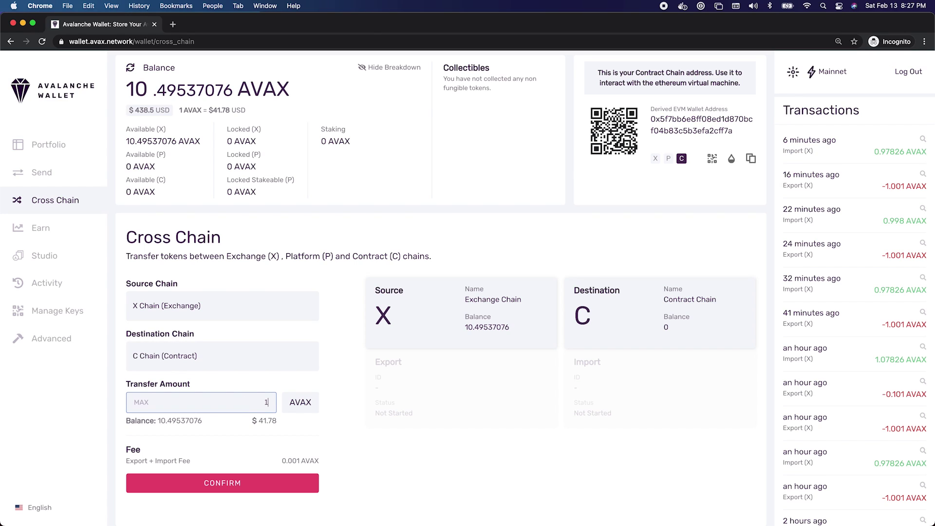
left_click(250, 485)
left_click(250, 485)
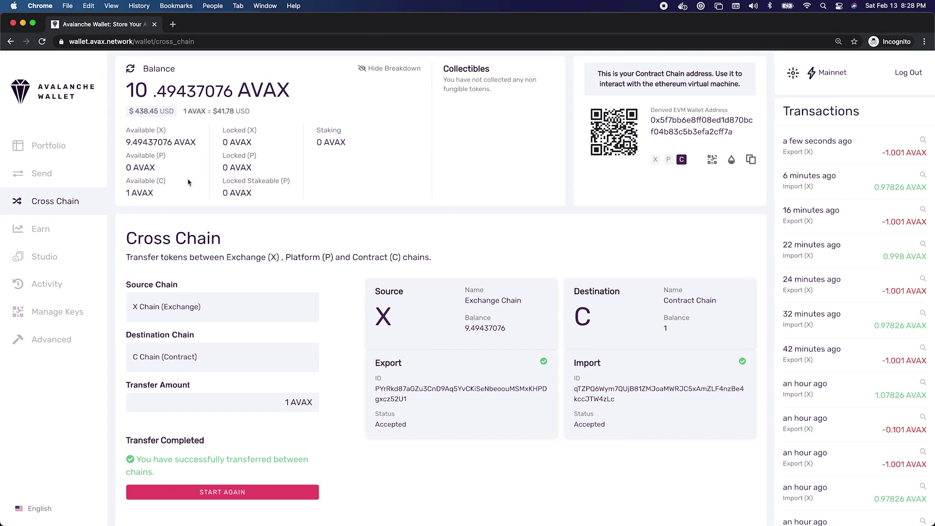
Copy the MetaMask account address and return to Avalanche Wallet.
key("super+grave")
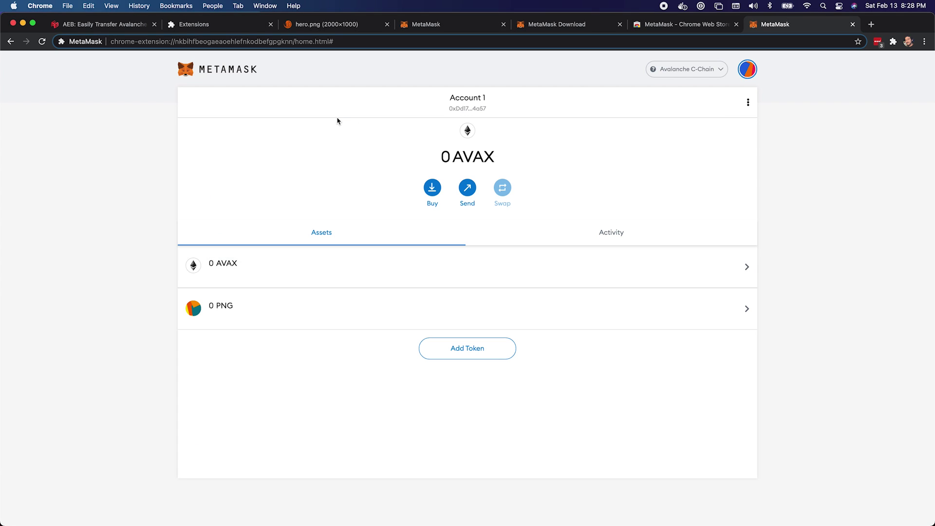
left_click(469, 108)
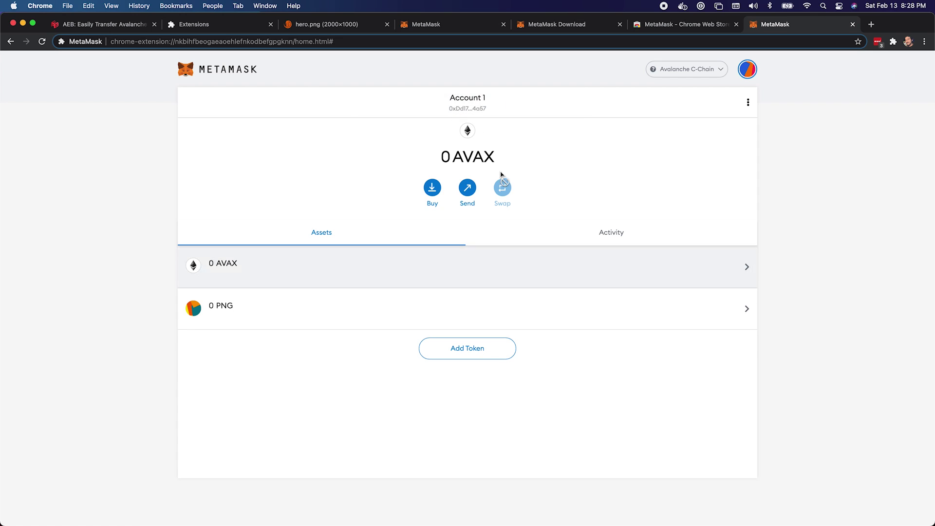
key("super+grave")
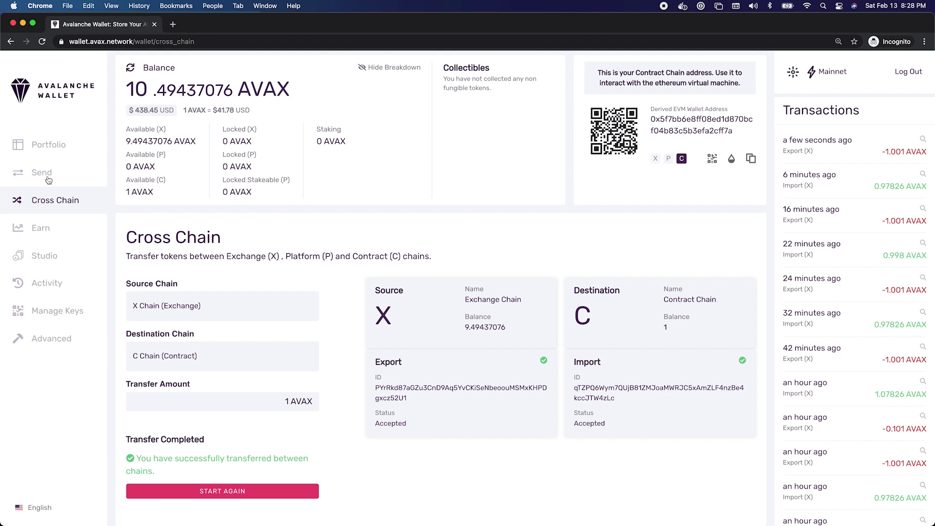
Prepare a send of the maximum 0.99013 AVAX from the C-Chain to the pasted MetaMask address.
left_click(78, 170)
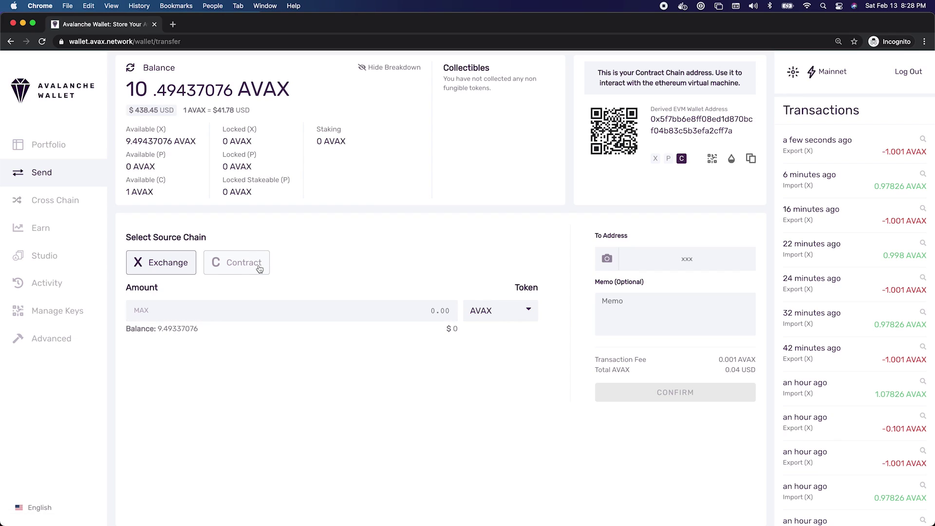
left_click(263, 268)
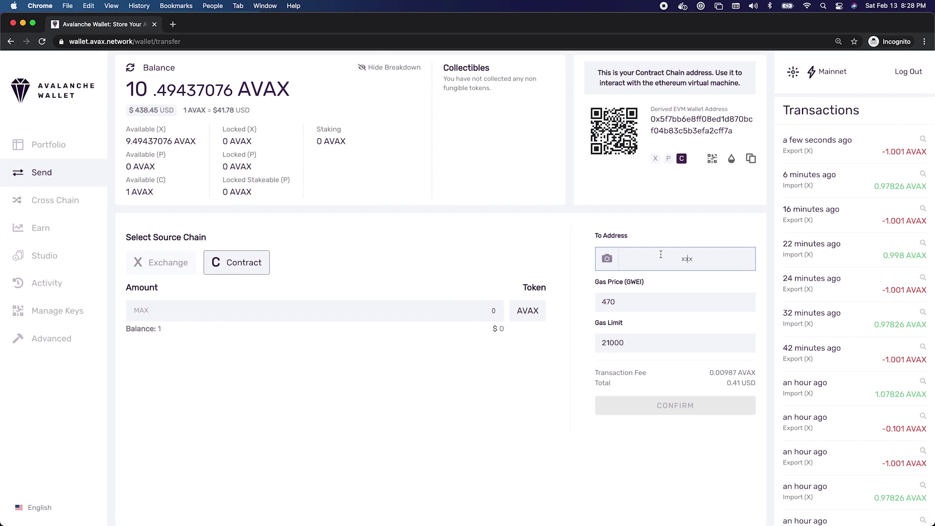
key("super+v")
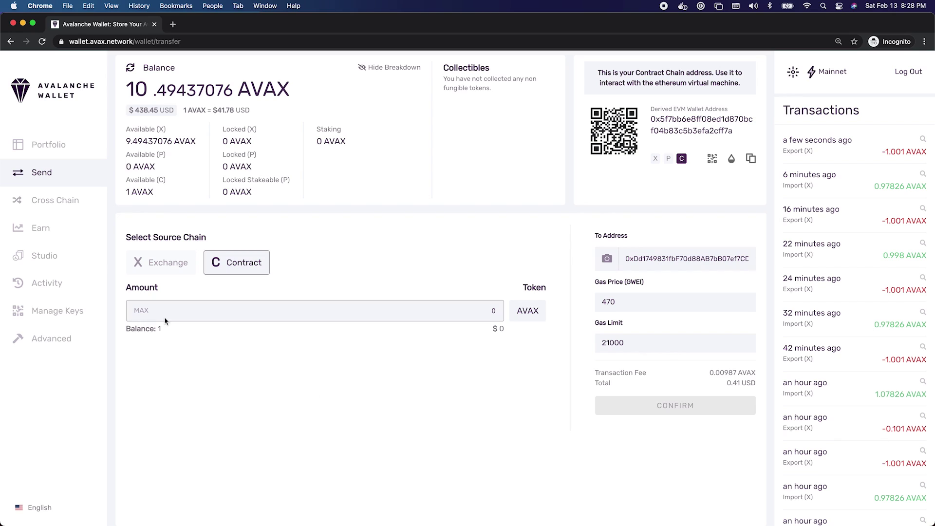
left_click(139, 314)
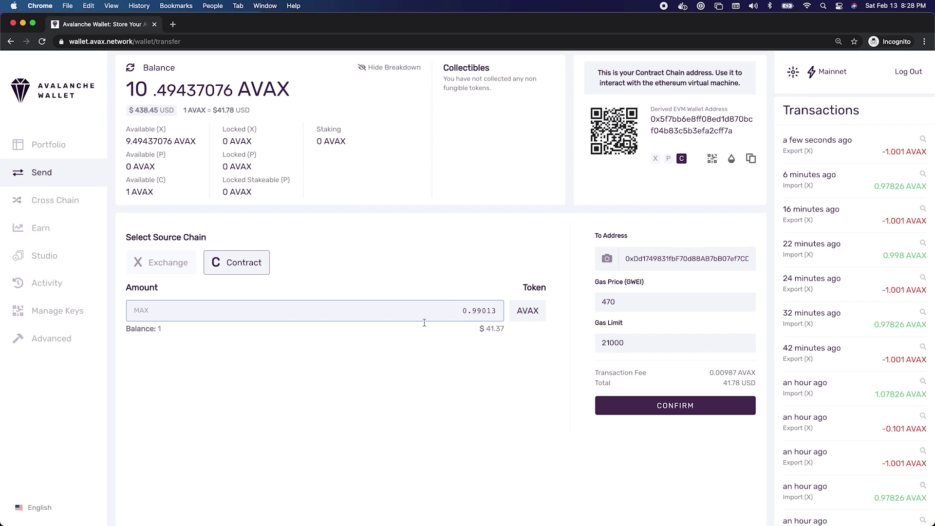
left_click(671, 412)
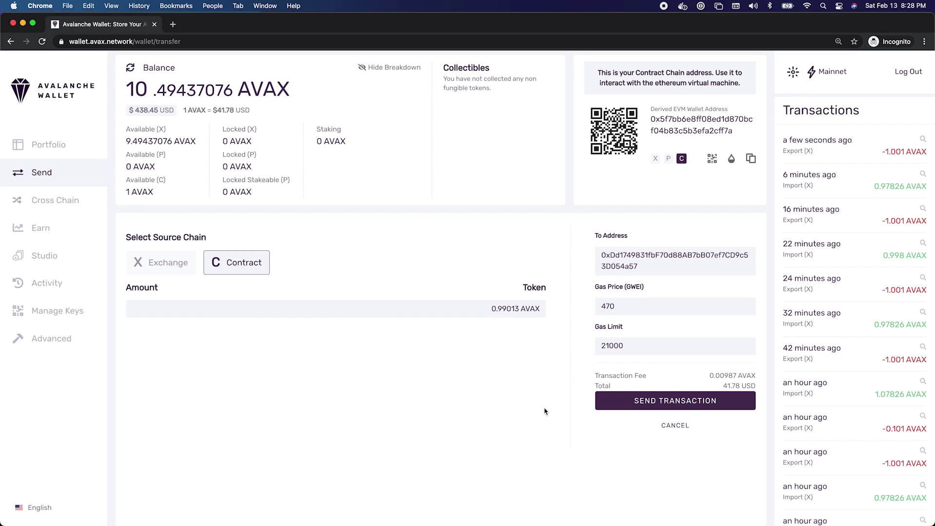
Submit the 0.99013 AVAX transaction, then check the balance in MetaMask.
left_click(640, 410)
left_click(678, 398)
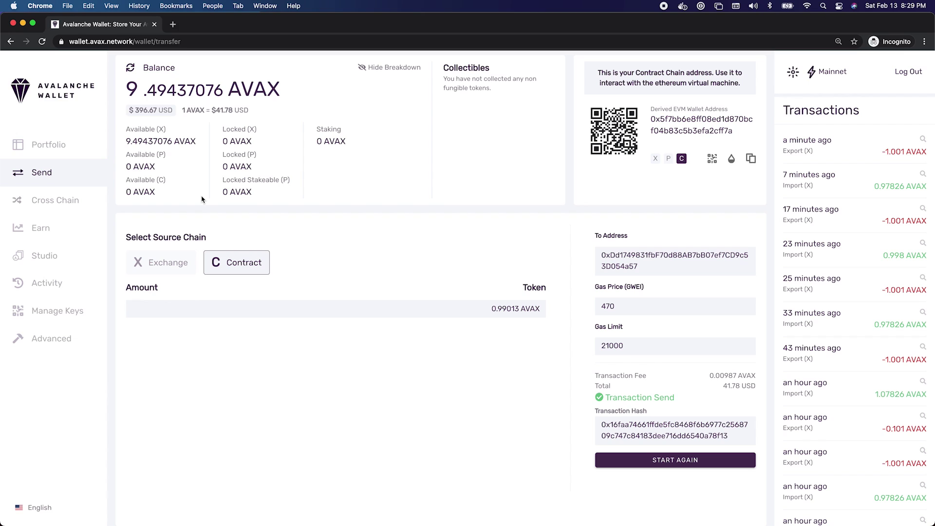
key("super+grave")
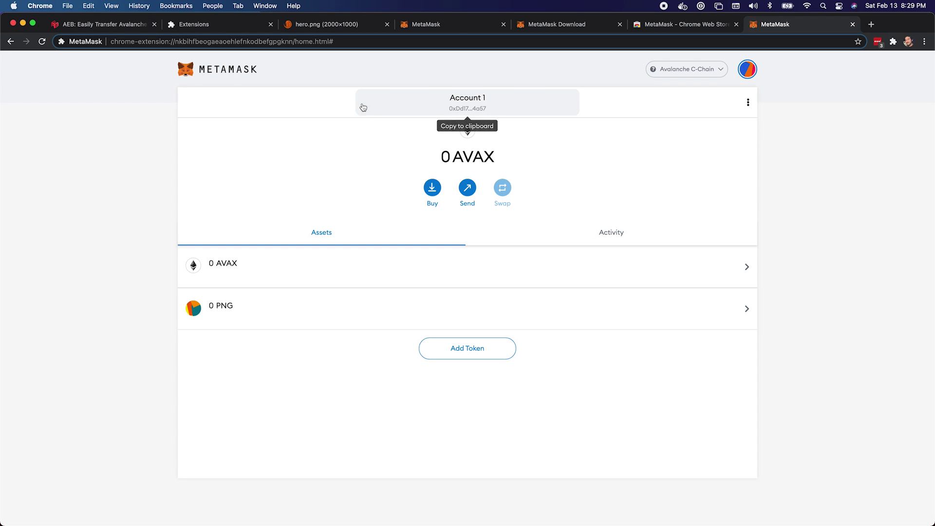